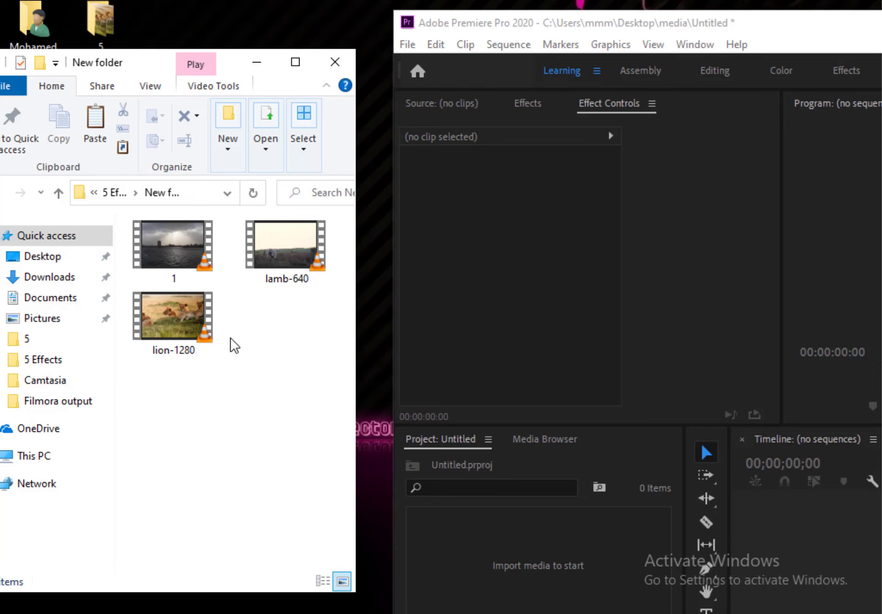
# Import lion-1280 and lamb-640 by dragging them from File Explorer into Premiere's Project panel.
pyautogui.click(296, 259)
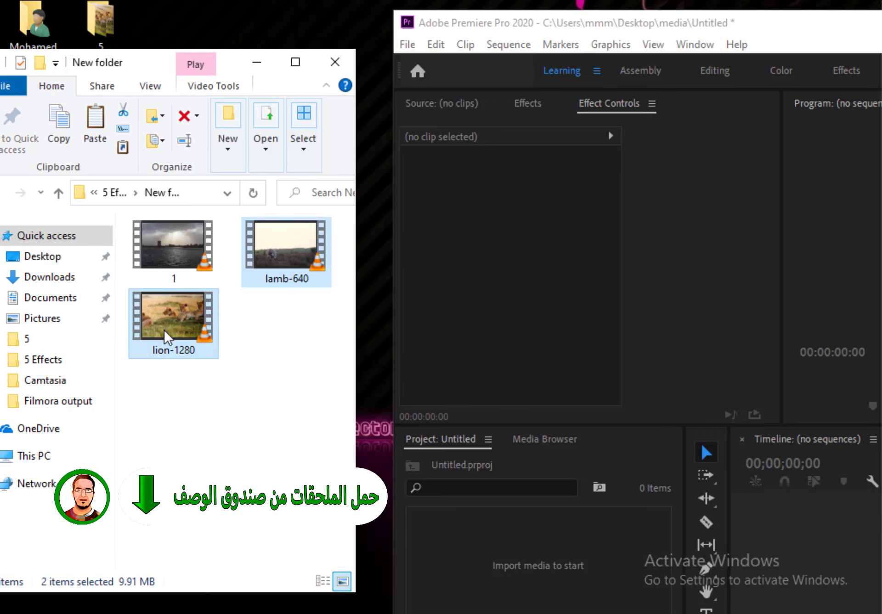
pyautogui.moveTo(193, 328); pyautogui.dragTo(515, 552)
pyautogui.moveTo(656, 24)
pyautogui.mouseDown()
pyautogui.moveTo(459, 38)
pyautogui.moveTo(365, 1)
pyautogui.mouseUp()
# Create a lion-1280 sequence by dragging the lion clip into the Timeline.
pyautogui.click(203, 511)
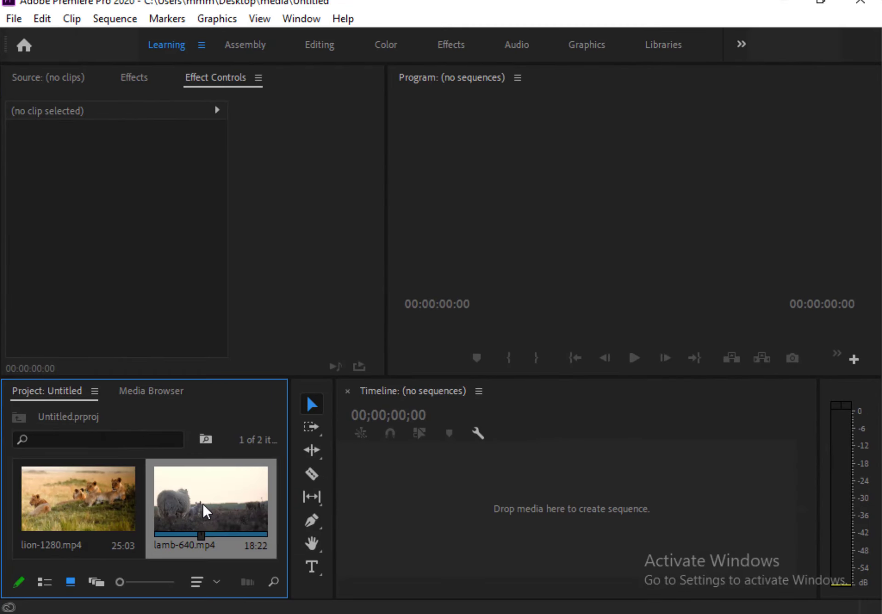
pyautogui.click(118, 507)
pyautogui.moveTo(69, 503)
pyautogui.mouseDown()
pyautogui.moveTo(477, 533)
pyautogui.moveTo(419, 524)
pyautogui.mouseUp()
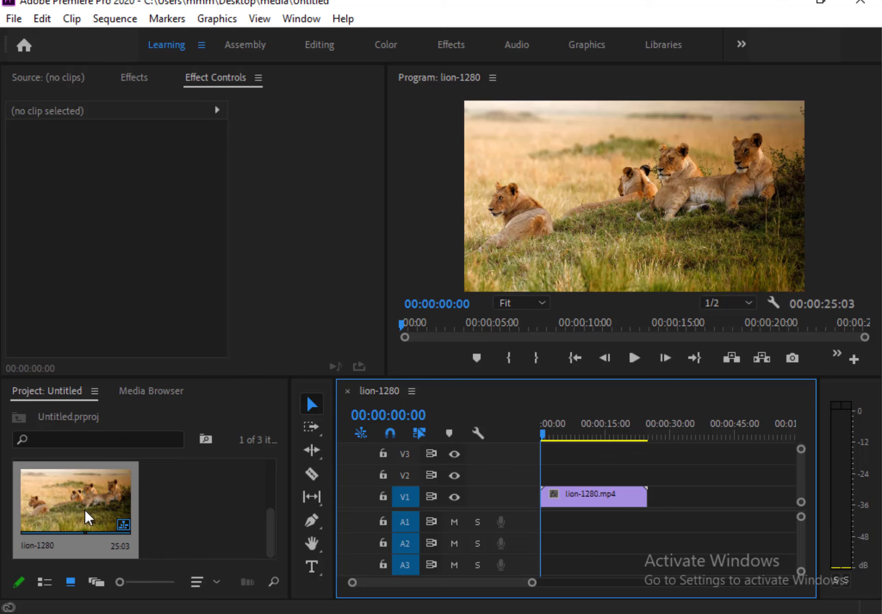
# Place lamb-640 on V1/A1 right after the lion clip.
pyautogui.click(188, 512)
pyautogui.doubleClick(247, 522)
pyautogui.moveTo(246, 522); pyautogui.dragTo(650, 491)
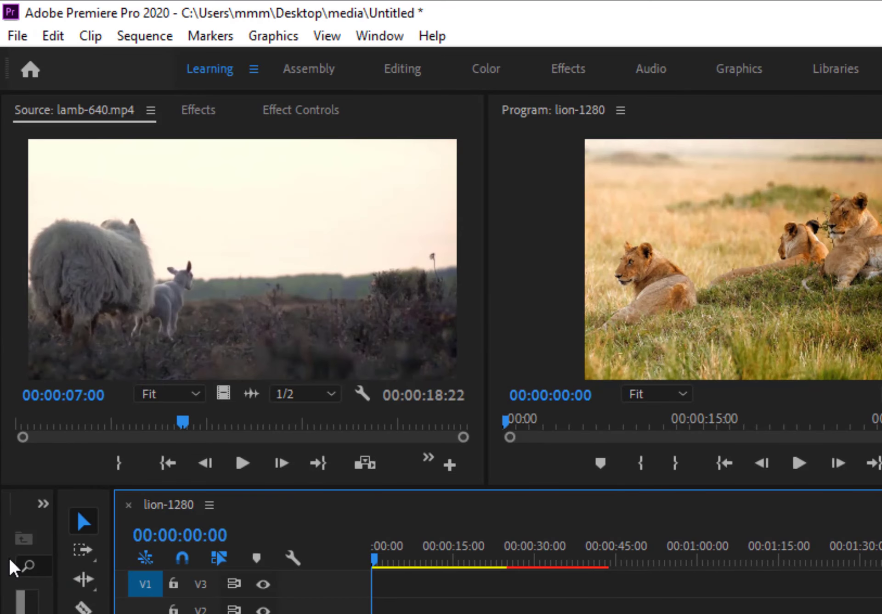
pyautogui.click(376, 37)
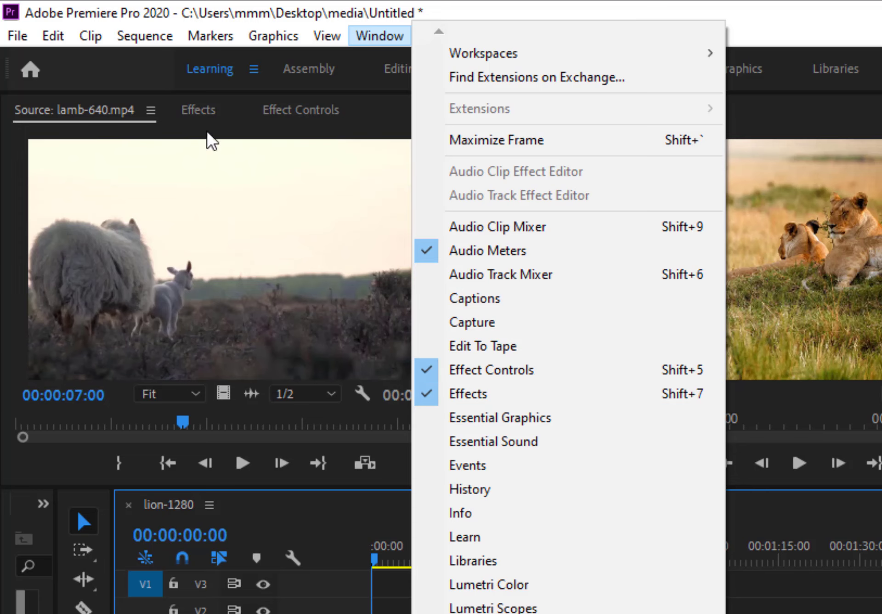
# Open the Effects panel from the Window menu and dock it in the top-left panel group.
pyautogui.click(187, 115)
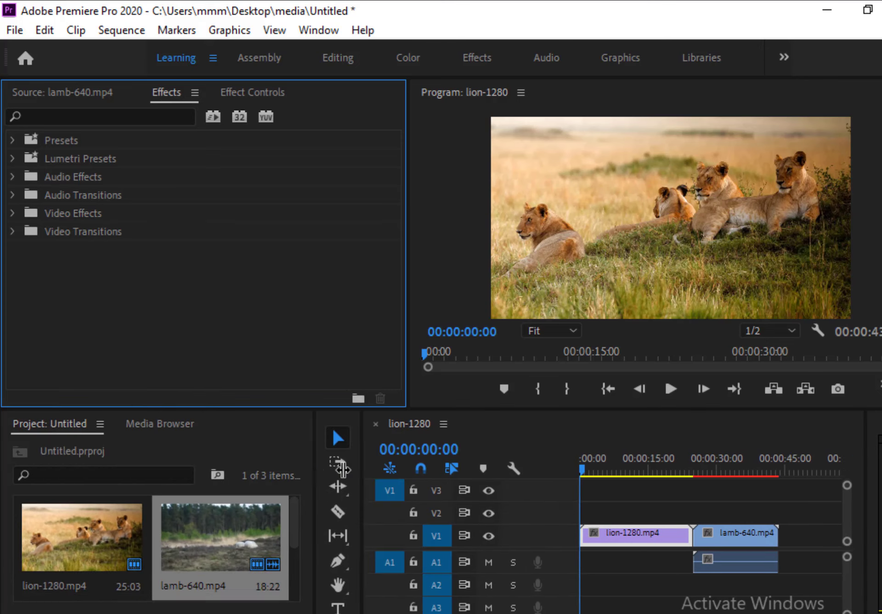
pyautogui.moveTo(47, 487); pyautogui.dragTo(308, 473)
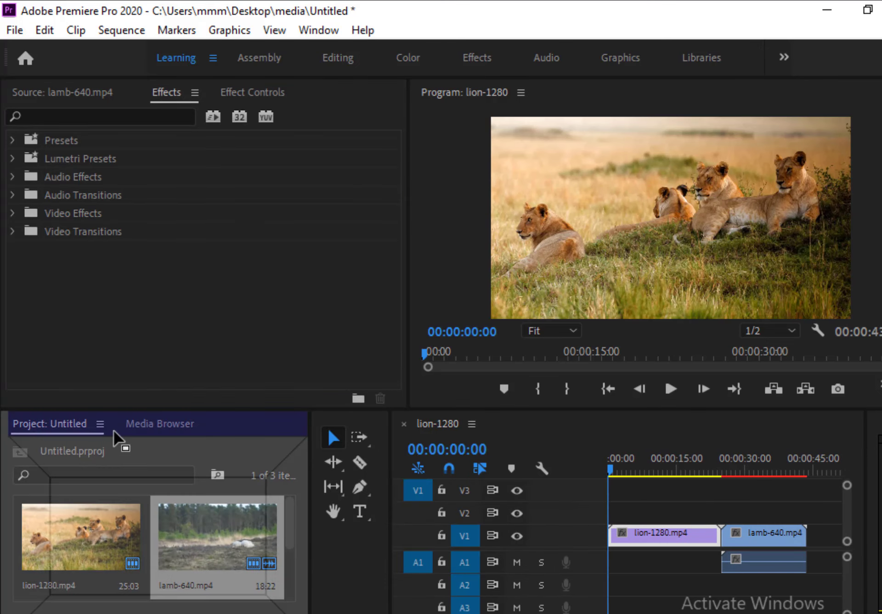
pyautogui.moveTo(162, 96); pyautogui.dragTo(114, 437)
pyautogui.moveTo(246, 433)
pyautogui.mouseDown()
pyautogui.moveTo(264, 95)
pyautogui.moveTo(146, 93)
pyautogui.mouseUp()
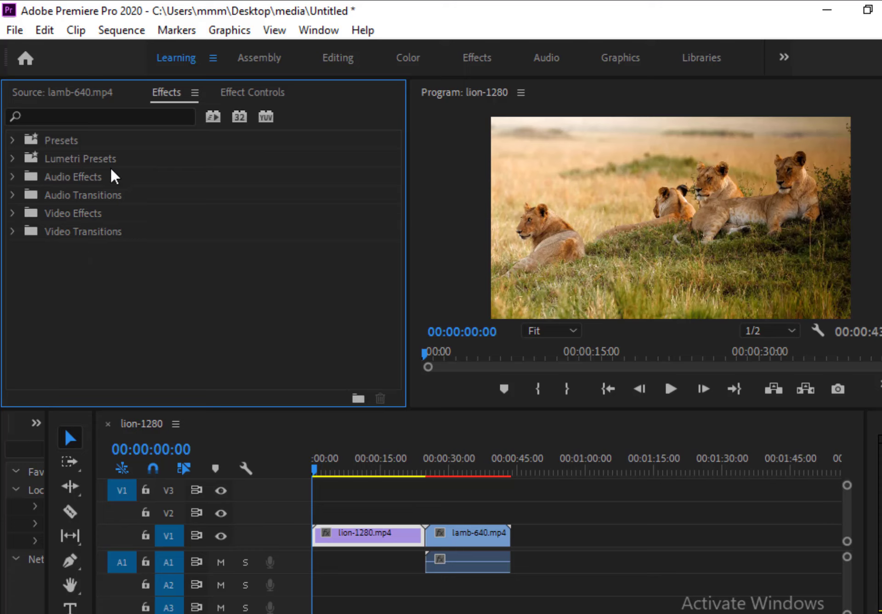
pyautogui.click(49, 112)
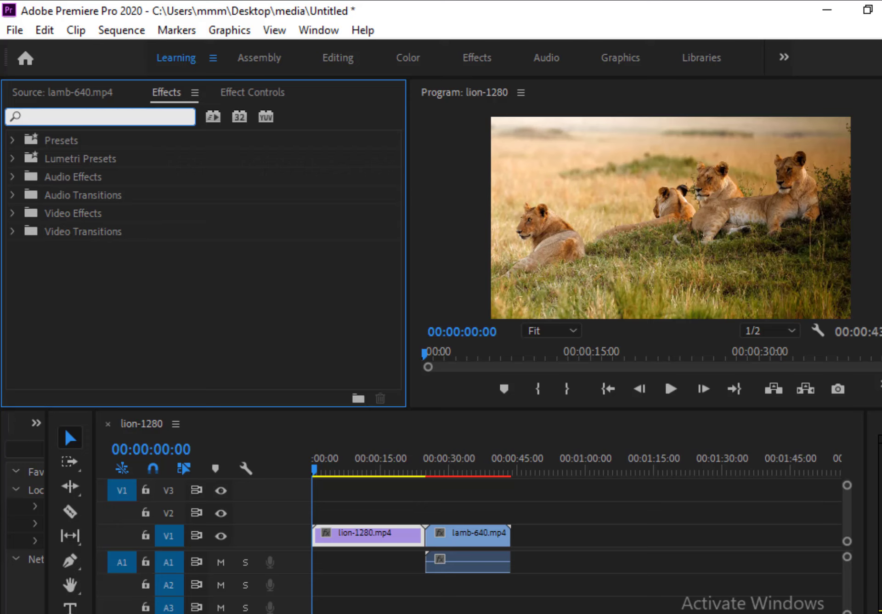
# Clear the effects search and expand Video Effects > Color Correction.
pyautogui.write('p')
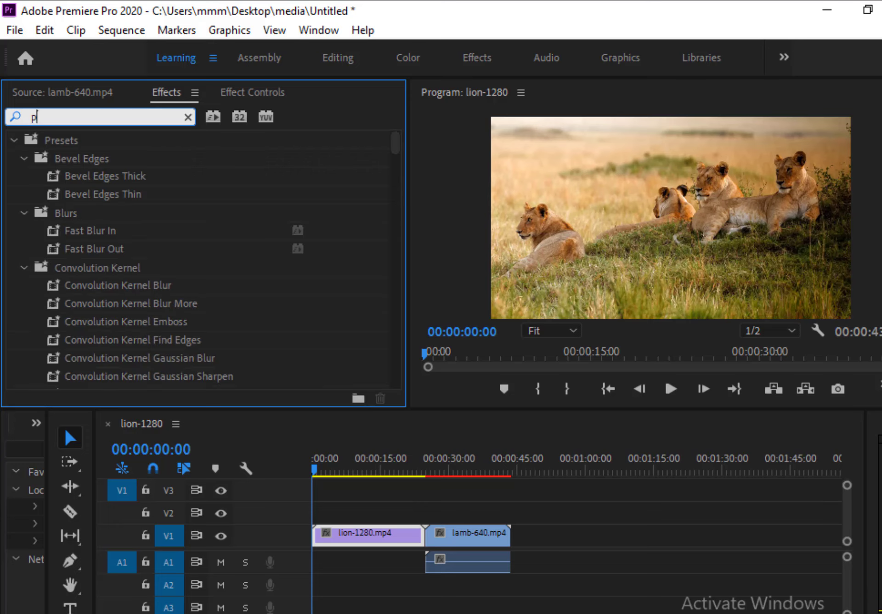
pyautogui.write('age')
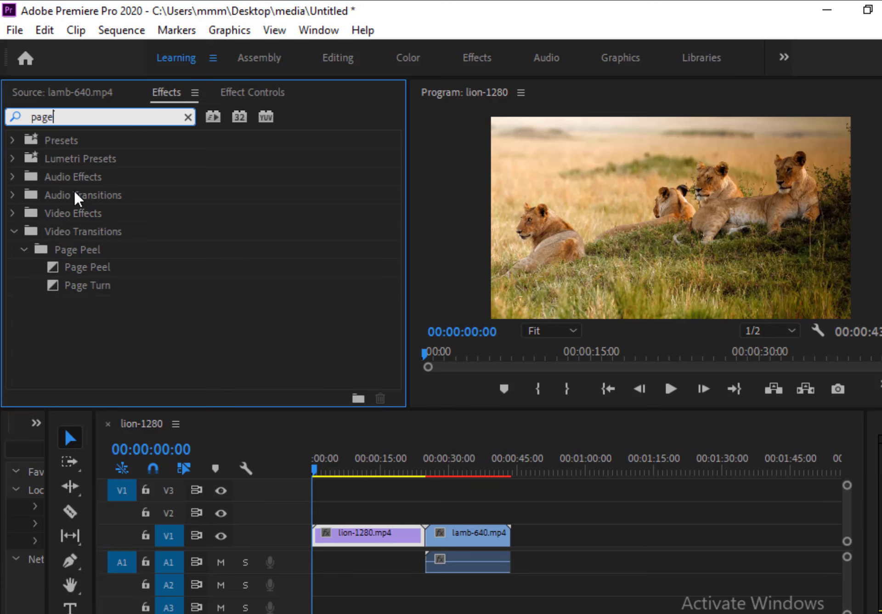
pyautogui.doubleClick(65, 118)
pyautogui.press('BackSpace')
pyautogui.click(13, 213)
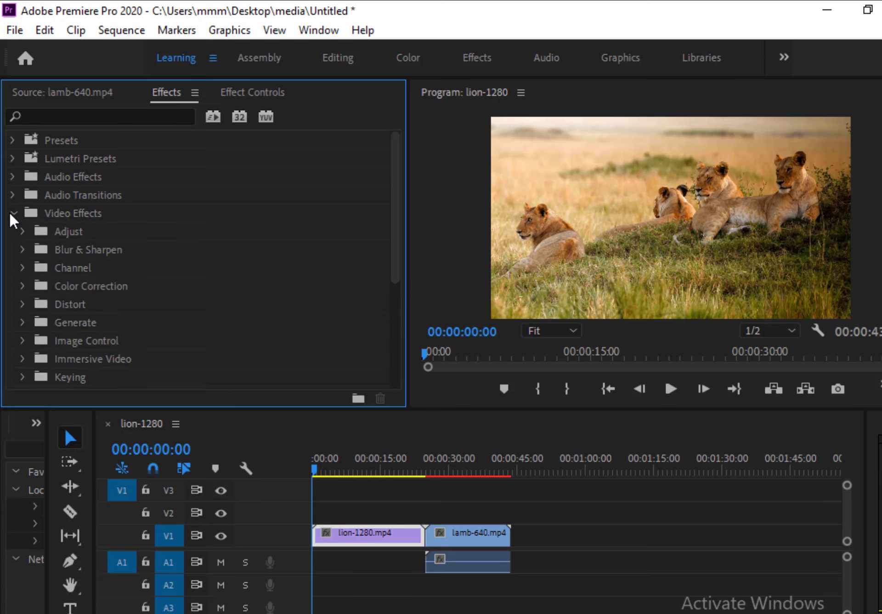
pyautogui.click(22, 286)
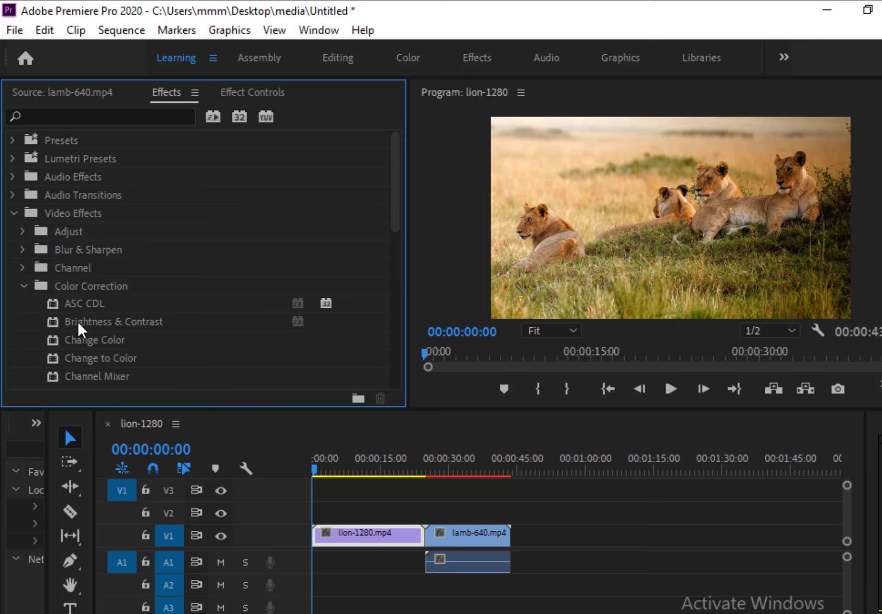
# Apply Brightness & Contrast to lion-1280.mp4 and show its Effect Controls.
pyautogui.moveTo(79, 324); pyautogui.dragTo(353, 477)
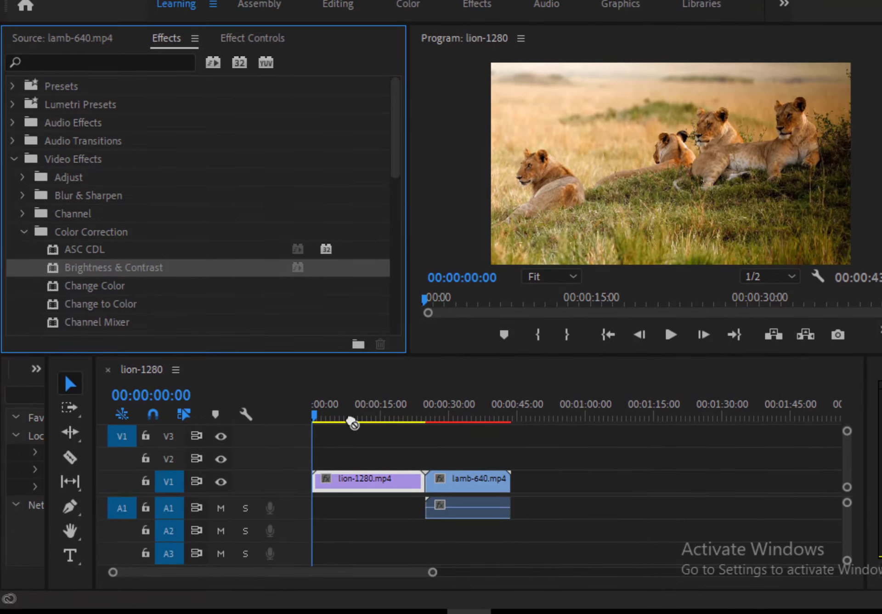
pyautogui.moveTo(353, 422); pyautogui.dragTo(370, 482)
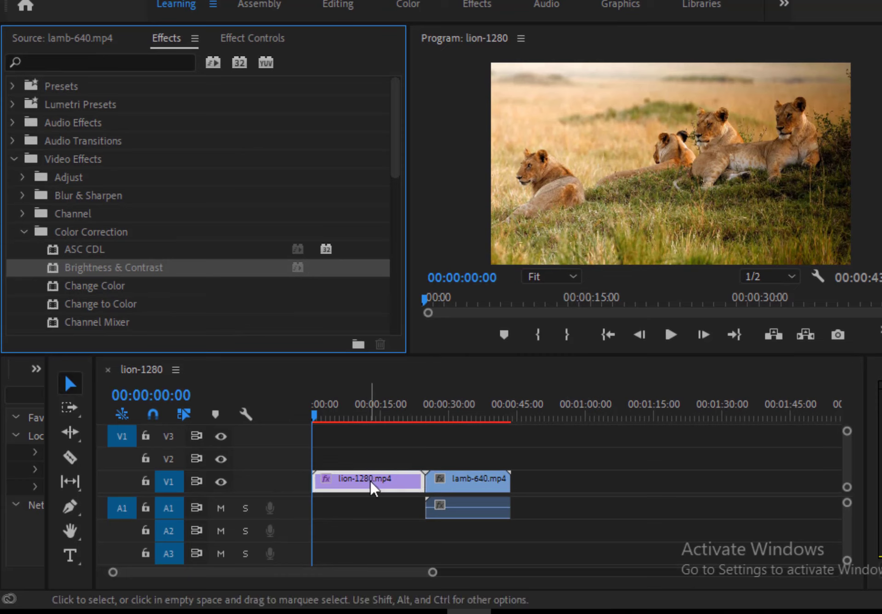
pyautogui.click(353, 494)
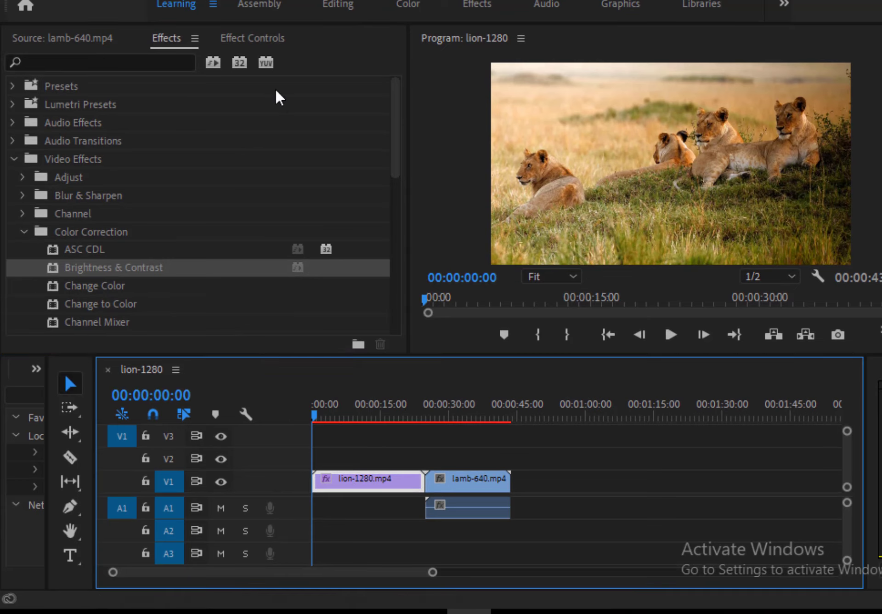
pyautogui.click(229, 42)
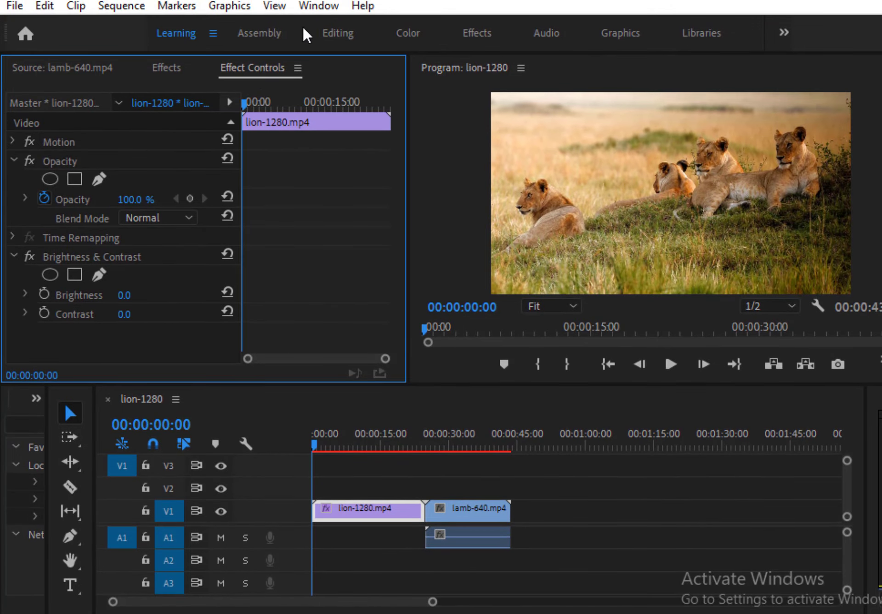
# Set the lion clip's Brightness to -23.0 and Contrast to -7.0, then zoom the keyframe timeline.
pyautogui.click(318, 6)
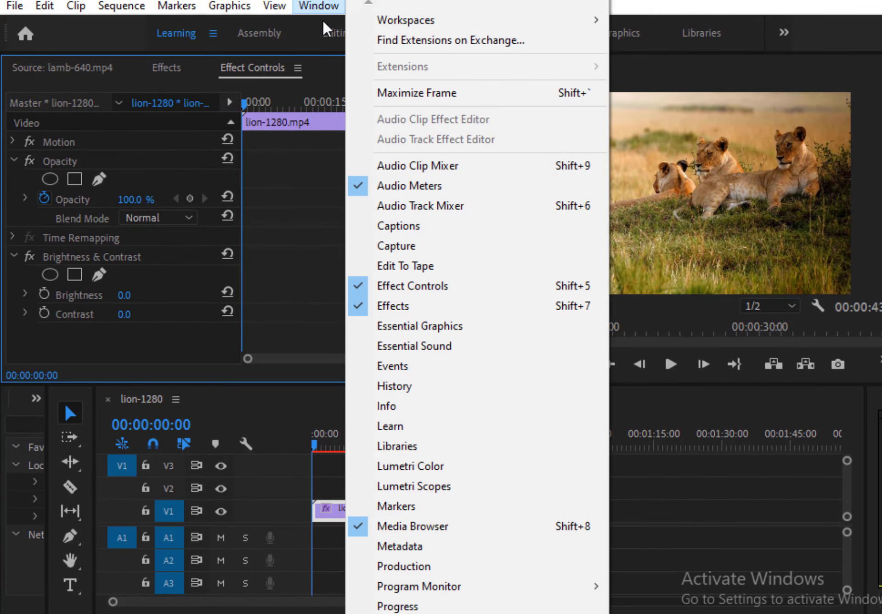
pyautogui.click(391, 286)
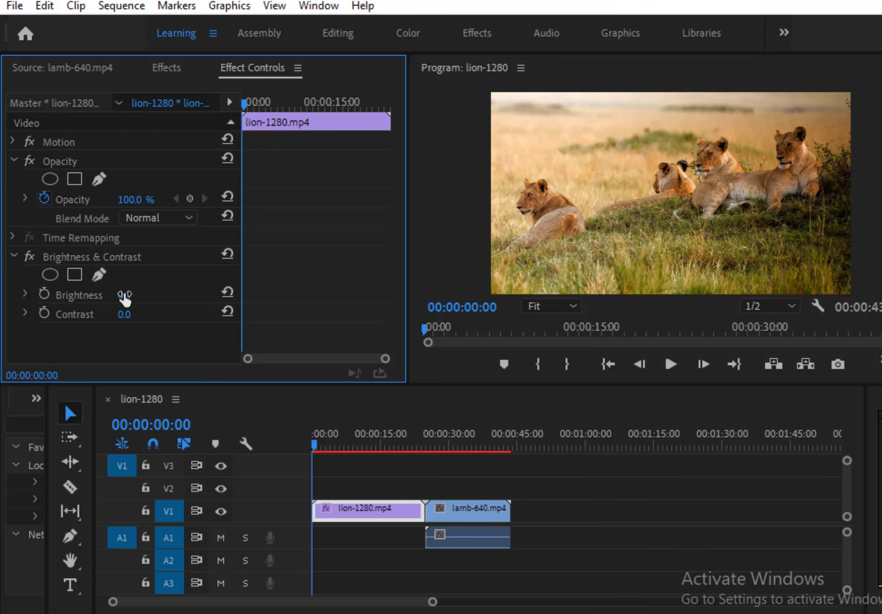
pyautogui.moveTo(125, 299)
pyautogui.mouseDown()
pyautogui.moveTo(170, 299)
pyautogui.moveTo(117, 299)
pyautogui.mouseUp()
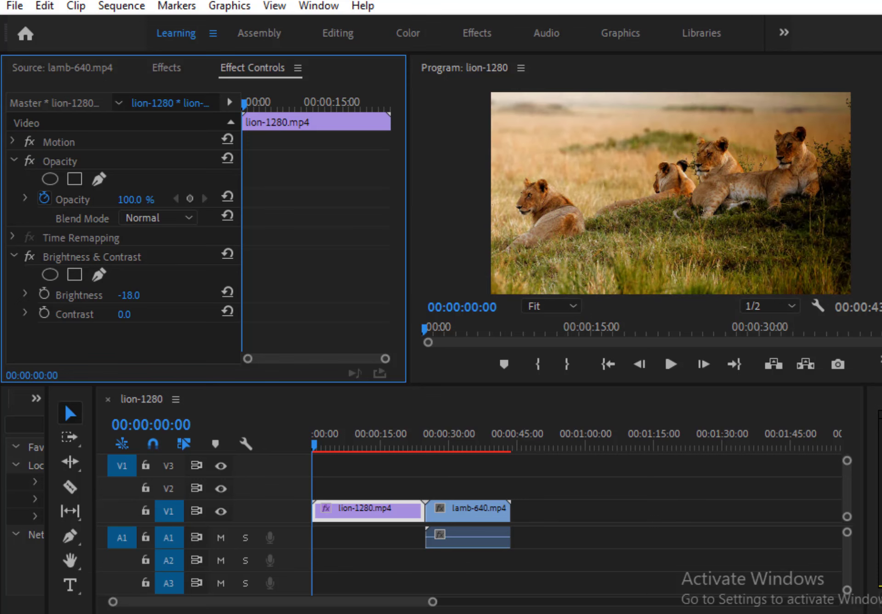
pyautogui.moveTo(123, 314); pyautogui.dragTo(163, 315)
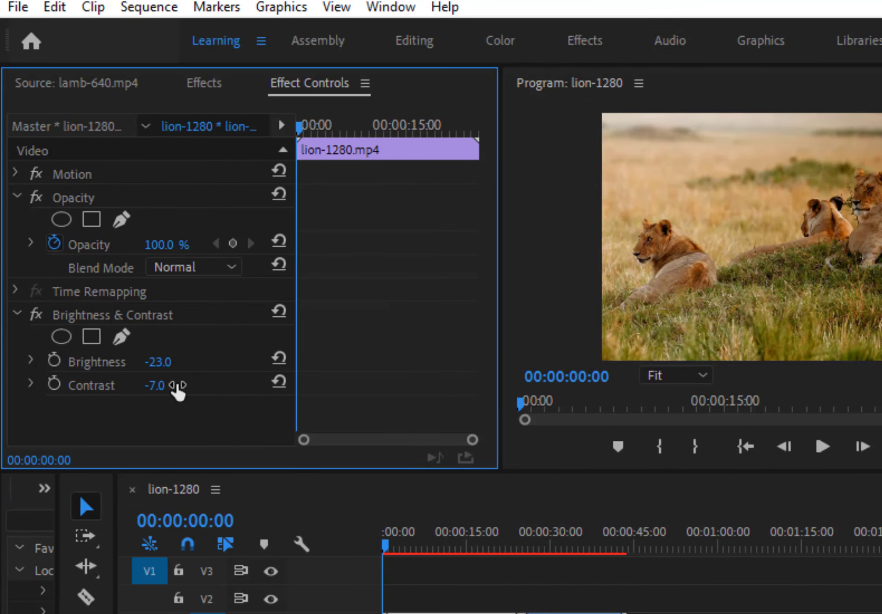
pyautogui.moveTo(472, 439); pyautogui.dragTo(417, 440)
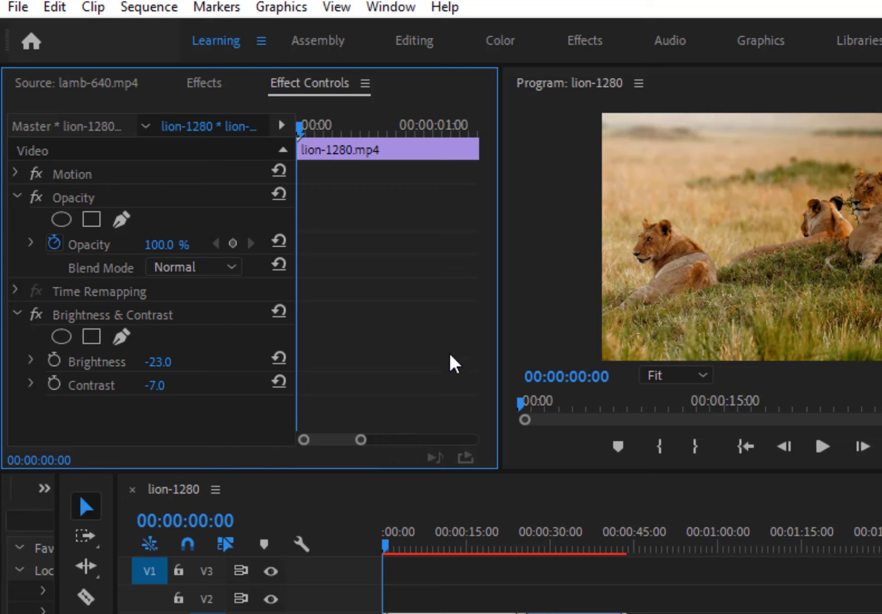
# Keyframe Brightness/Contrast from -23/-7 at the start to 60/45 at 16 frames, then copy the start keyframes.
pyautogui.click(54, 359)
pyautogui.click(54, 385)
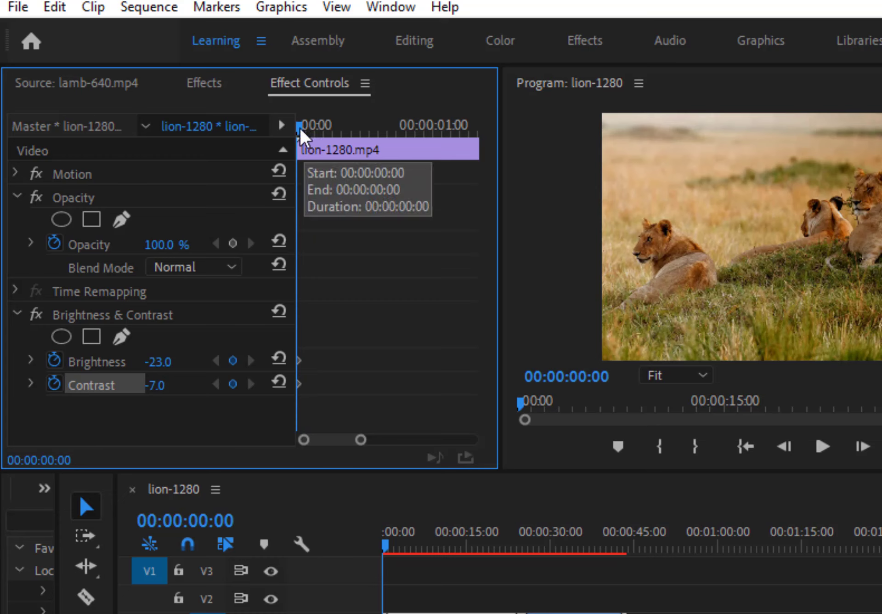
pyautogui.moveTo(299, 130)
pyautogui.mouseDown()
pyautogui.moveTo(441, 139)
pyautogui.moveTo(370, 138)
pyautogui.mouseUp()
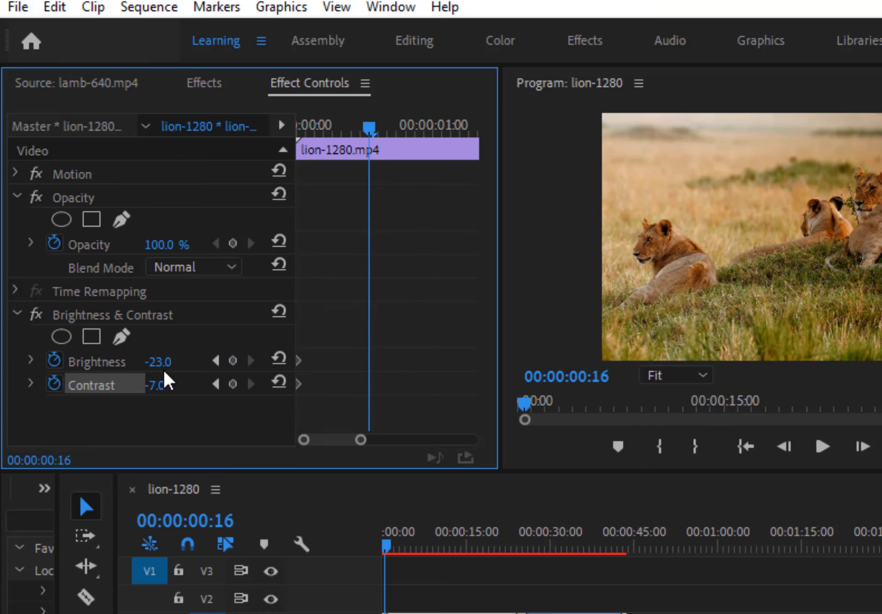
pyautogui.moveTo(158, 361)
pyautogui.mouseDown()
pyautogui.moveTo(188, 361)
pyautogui.moveTo(161, 361)
pyautogui.moveTo(181, 385)
pyautogui.mouseUp()
pyautogui.moveTo(370, 132); pyautogui.dragTo(441, 136)
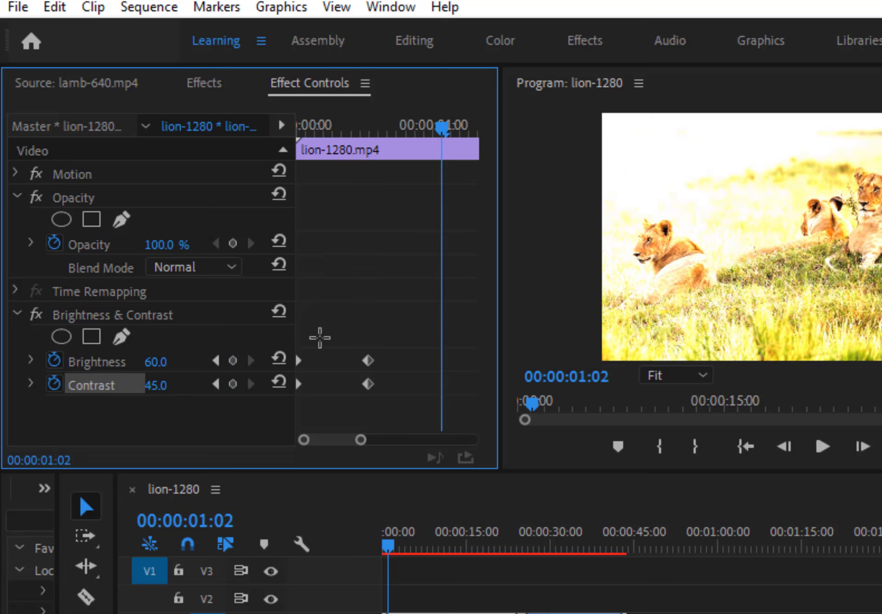
pyautogui.moveTo(319, 337); pyautogui.dragTo(285, 400)
pyautogui.hotkey('ctrl', 'c')
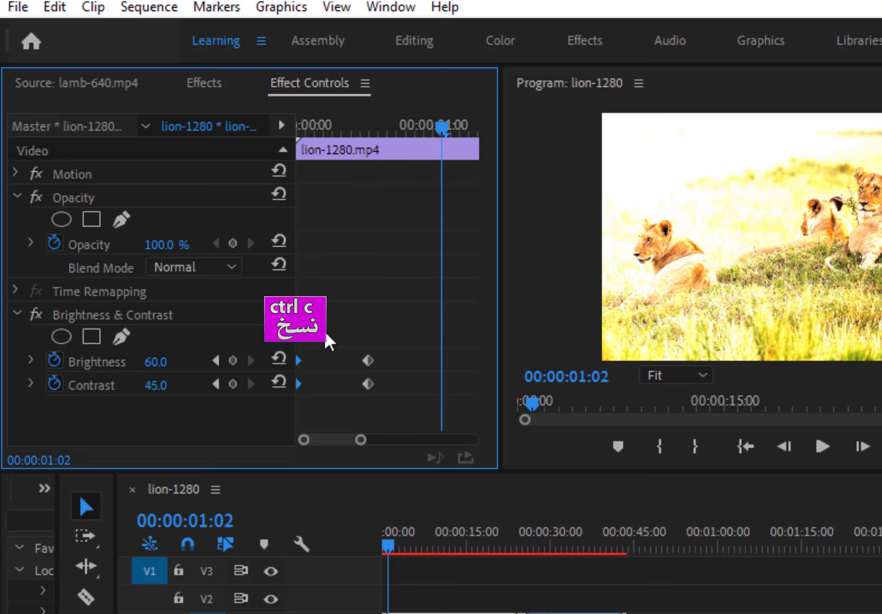
# Paste the starting keyframes at 01:02 to return Brightness to -23 and Contrast to -7.
pyautogui.rightClick(299, 361)
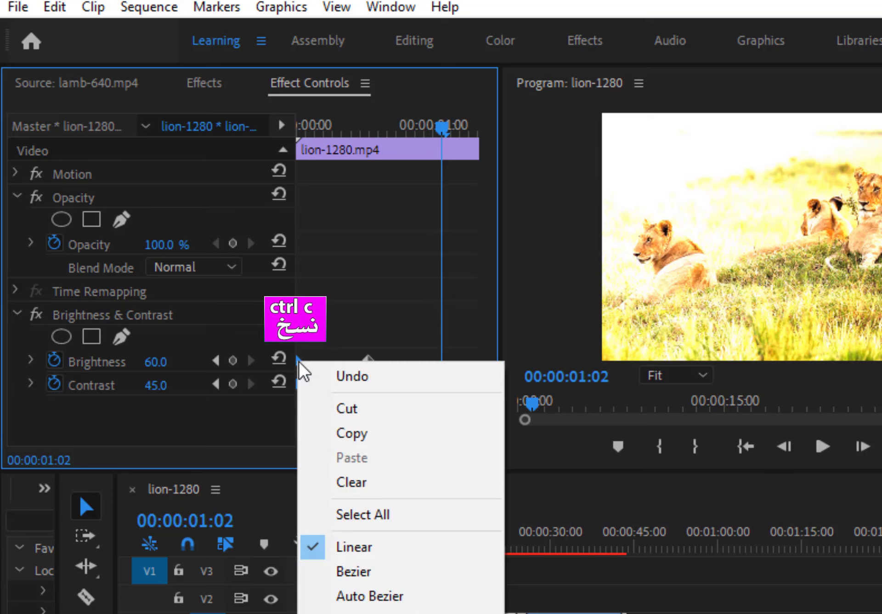
pyautogui.click(342, 436)
pyautogui.rightClick(410, 350)
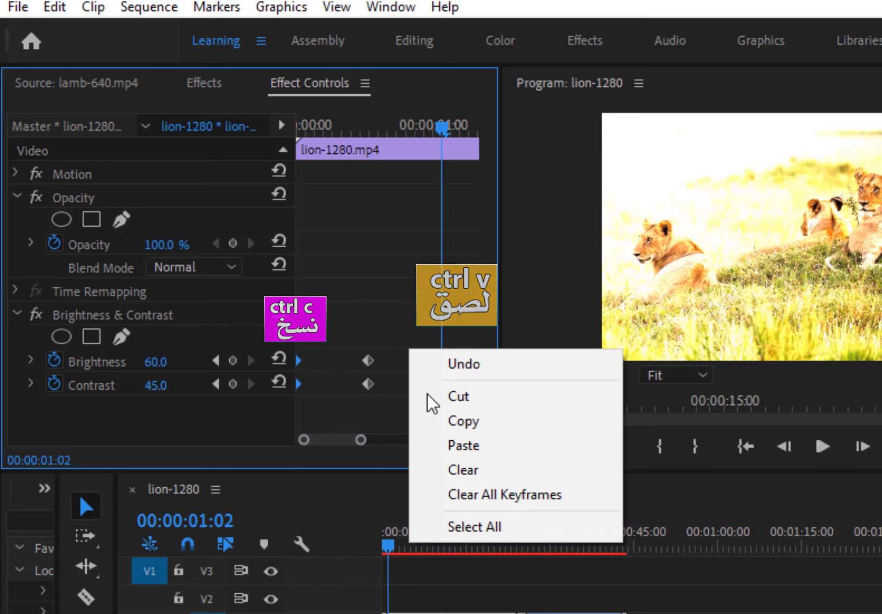
pyautogui.click(443, 446)
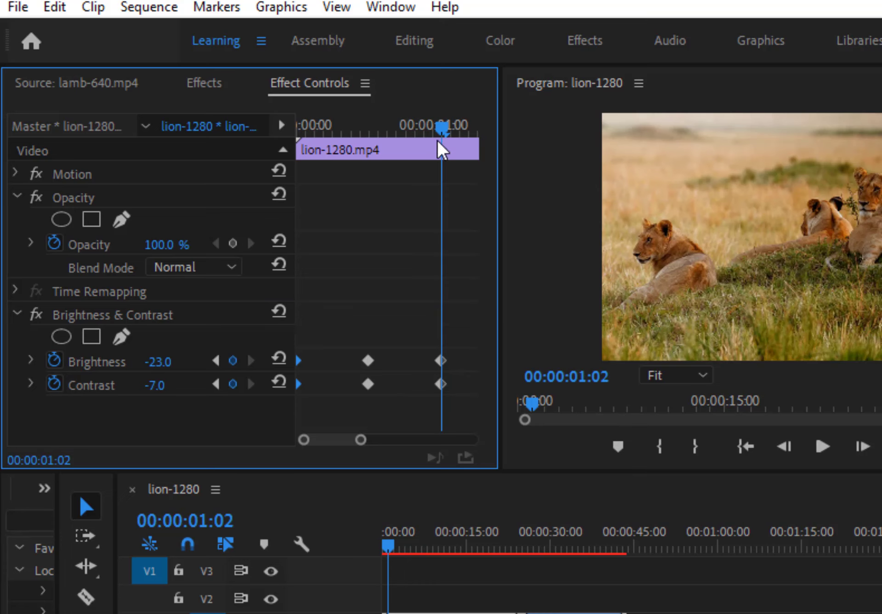
# Preview the lion clip's flash from the start of the sequence.
pyautogui.press('Home')
pyautogui.press('space')
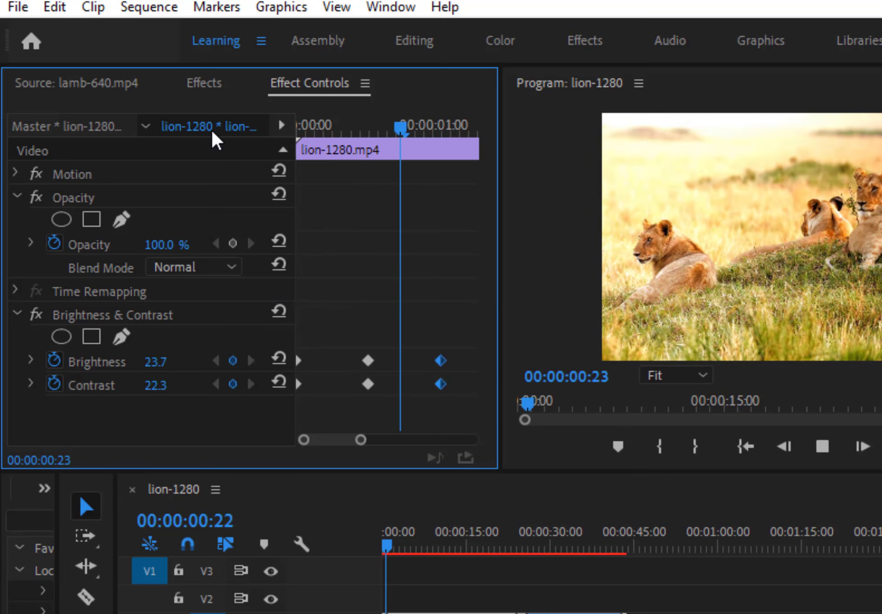
pyautogui.press('space')
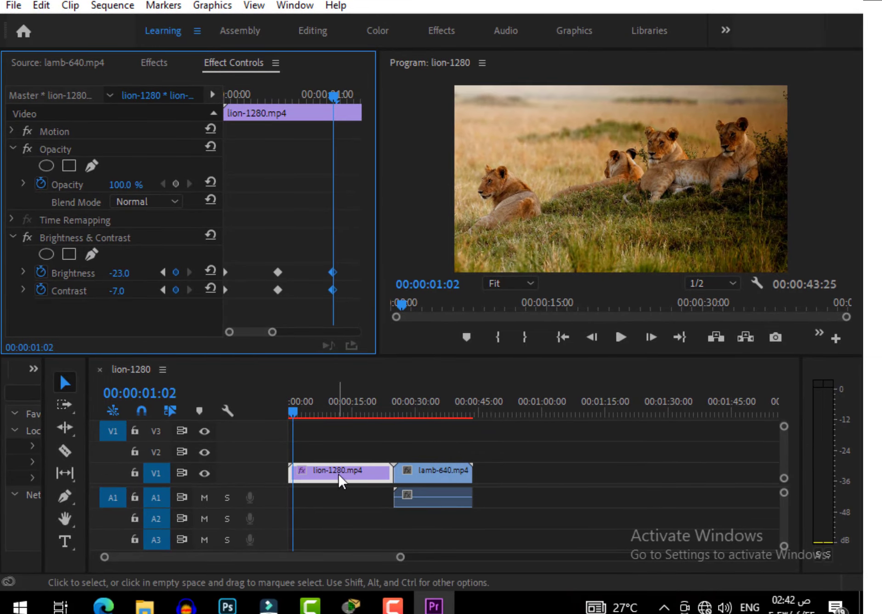
# Copy the keyframed Brightness & Contrast effect from the lion clip.
pyautogui.click(432, 408)
pyautogui.click(455, 475)
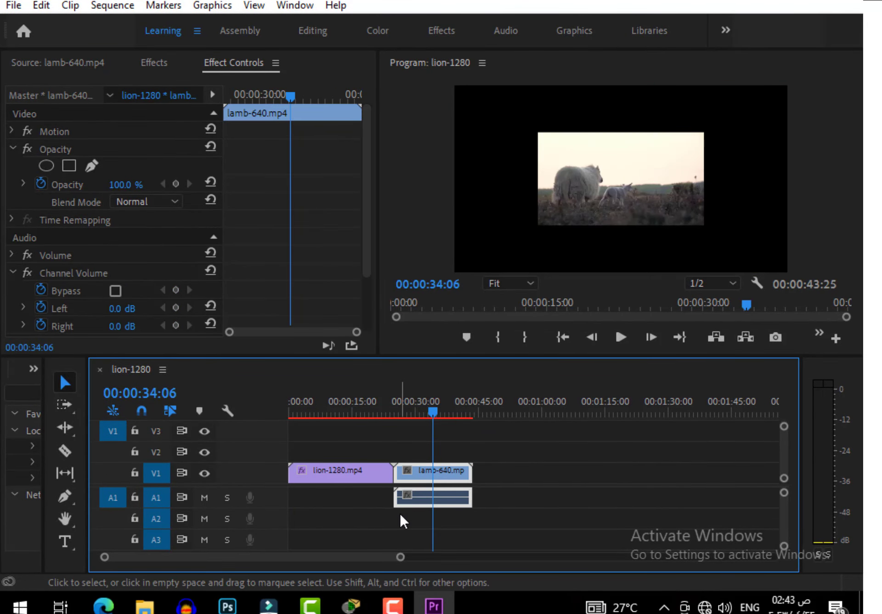
pyautogui.click(371, 407)
pyautogui.click(324, 473)
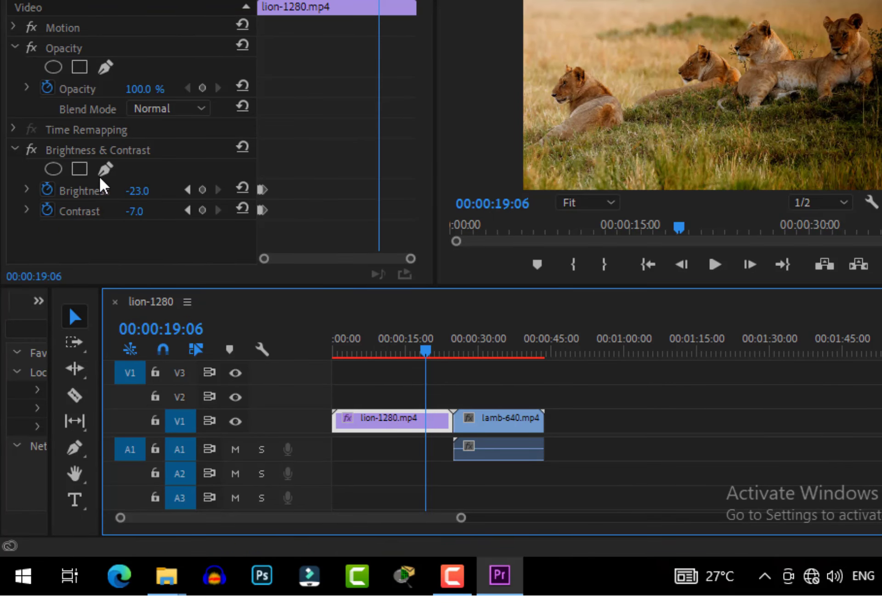
pyautogui.rightClick(92, 154)
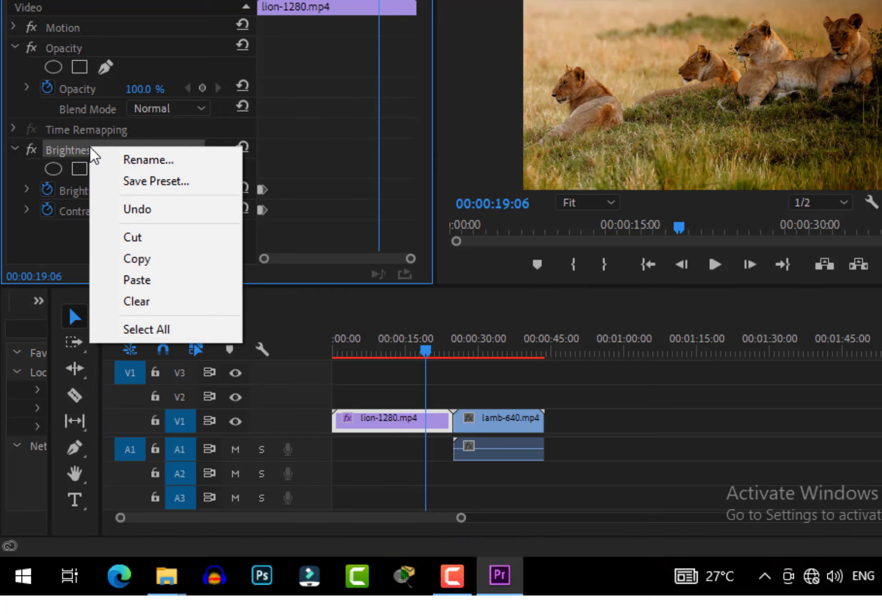
pyautogui.click(143, 259)
# Paste the effect onto the lamb-640 clip and preview its flash from the lamb's start.
pyautogui.click(514, 417)
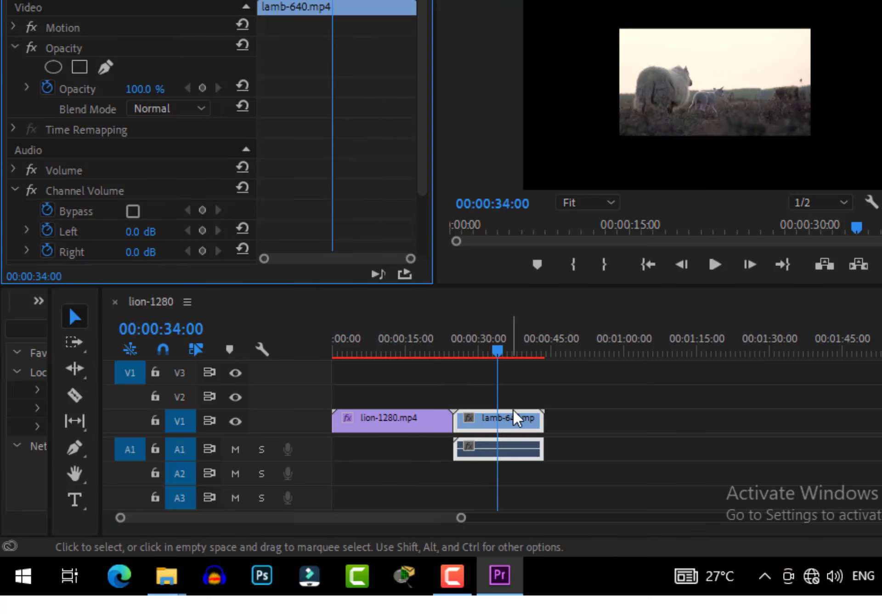
pyautogui.rightClick(205, 189)
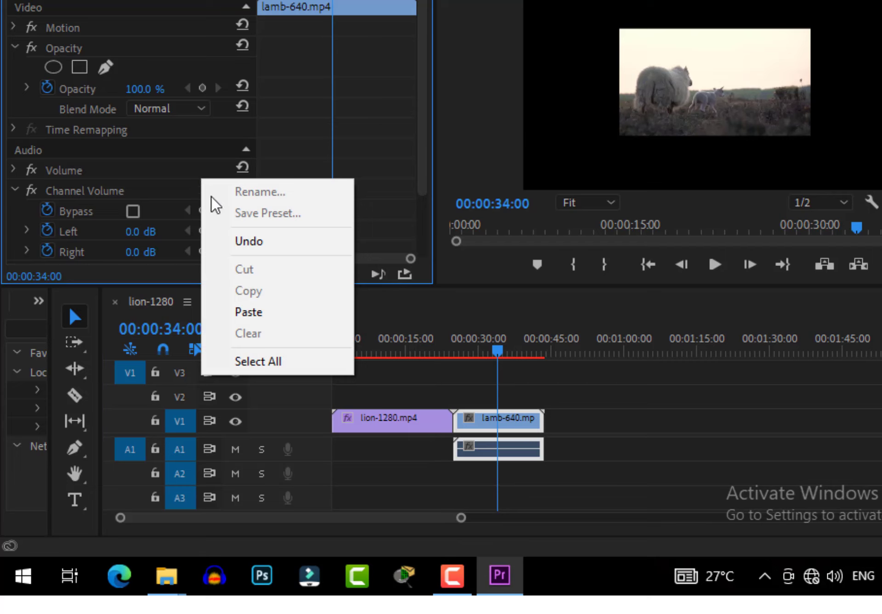
pyautogui.click(248, 311)
pyautogui.moveTo(457, 351); pyautogui.dragTo(455, 365)
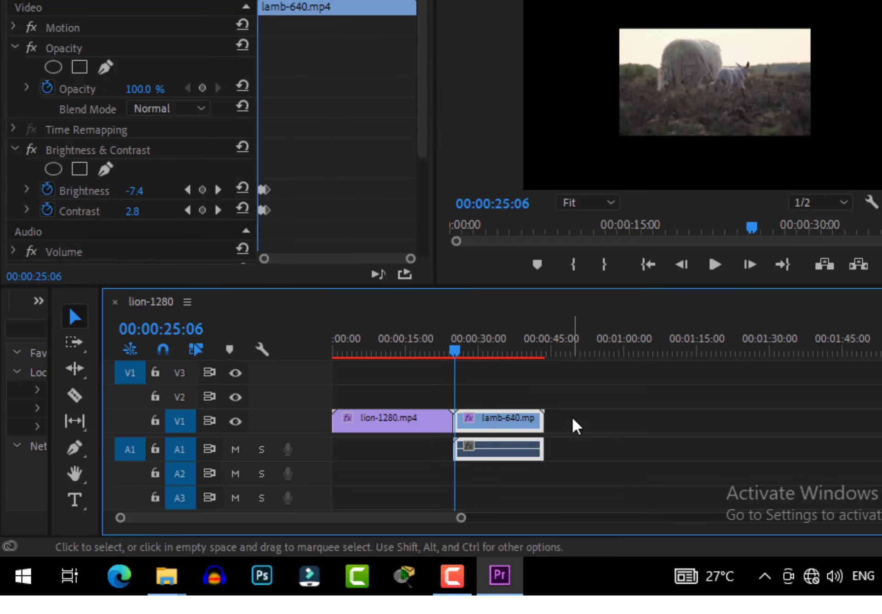
pyautogui.press('space')
pyautogui.press('space')
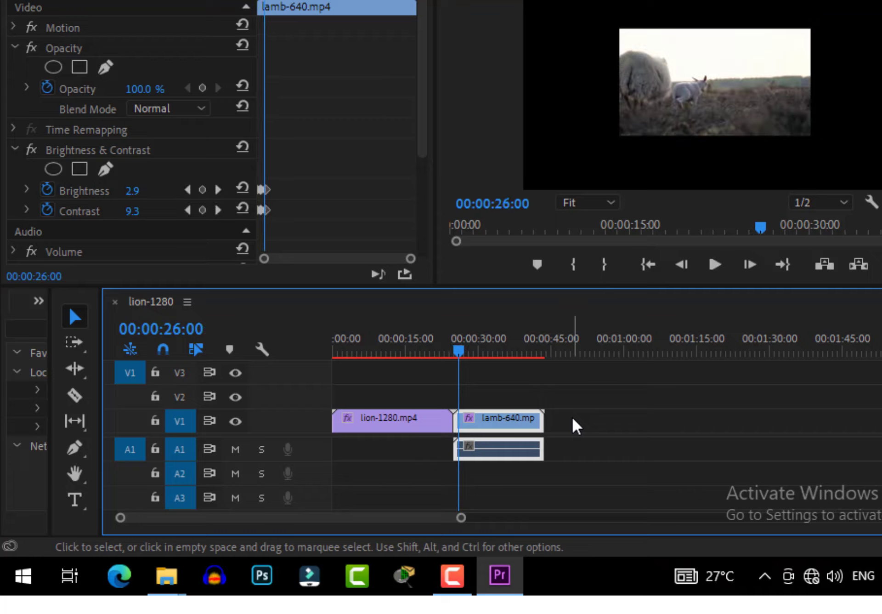